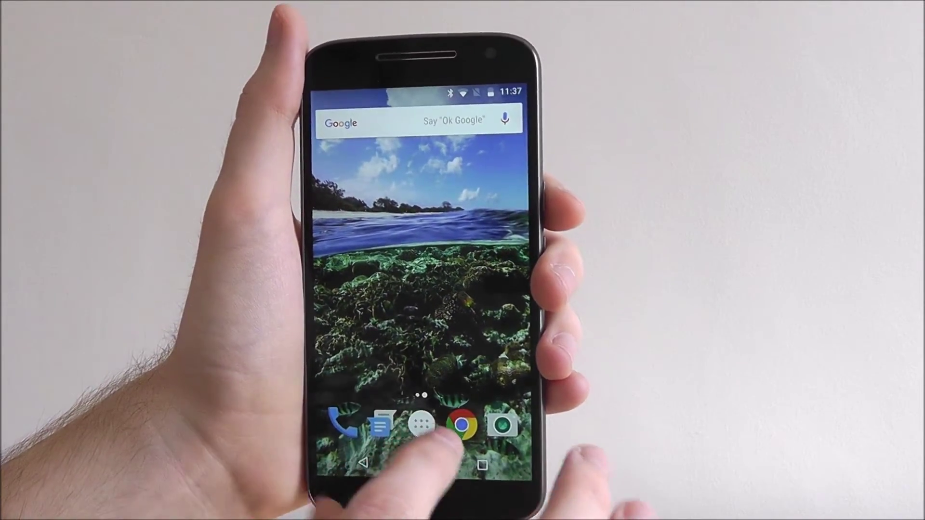
Step: Go to Settings > Security > Screen lock to see the lock types, currently None
left_click(421, 424)
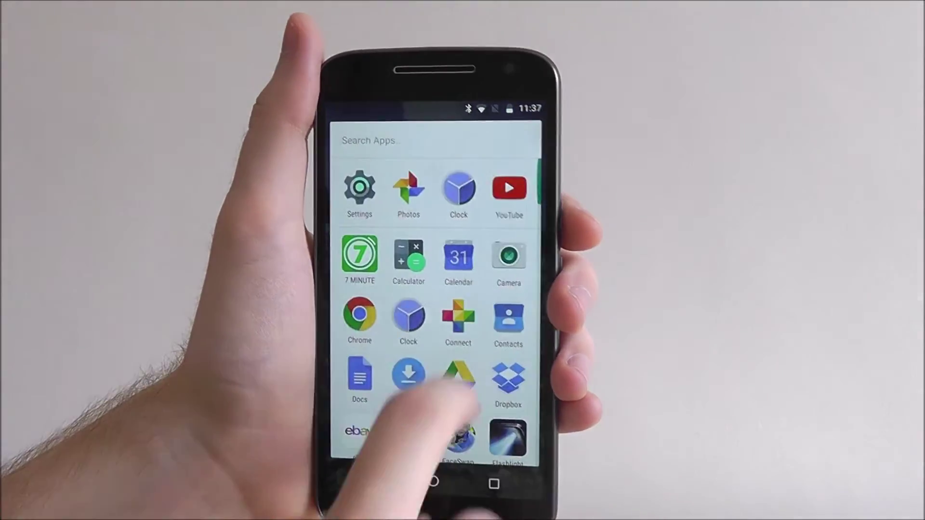
scroll(426, 290, "down", 5)
scroll(427, 289, "down", 3)
left_click(352, 293)
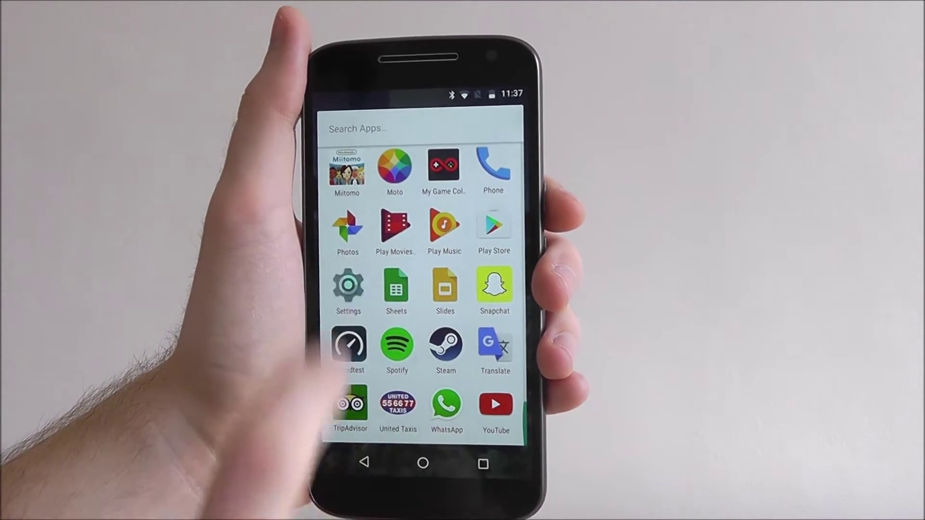
scroll(427, 325, "up", 5)
scroll(441, 358, "up", 3)
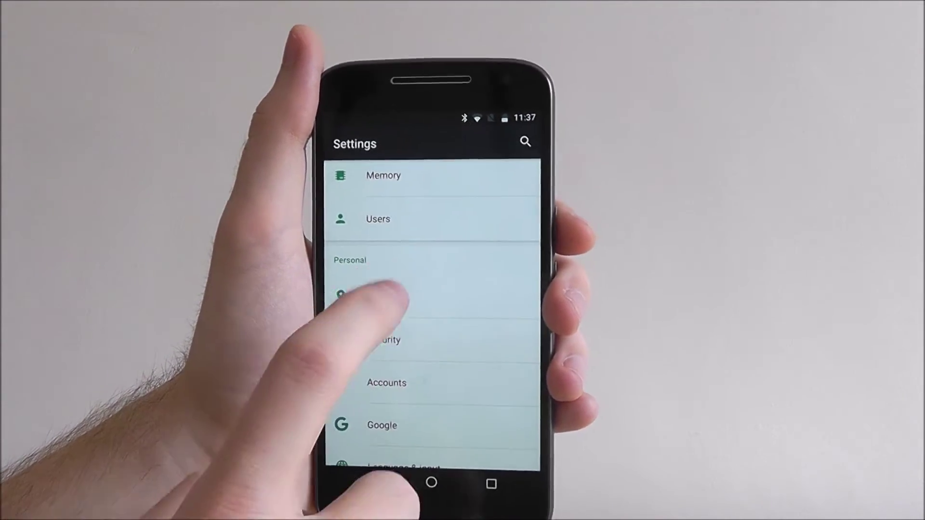
left_click(382, 336)
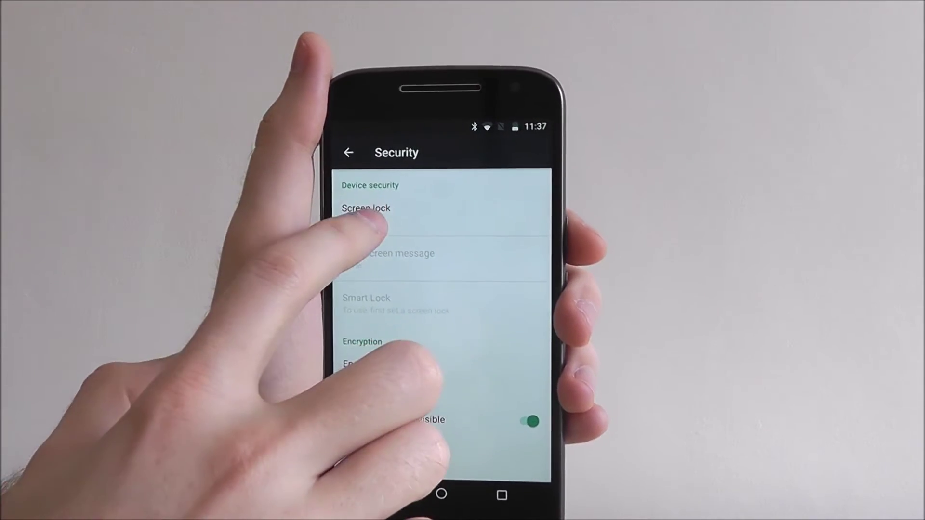
left_click(365, 210)
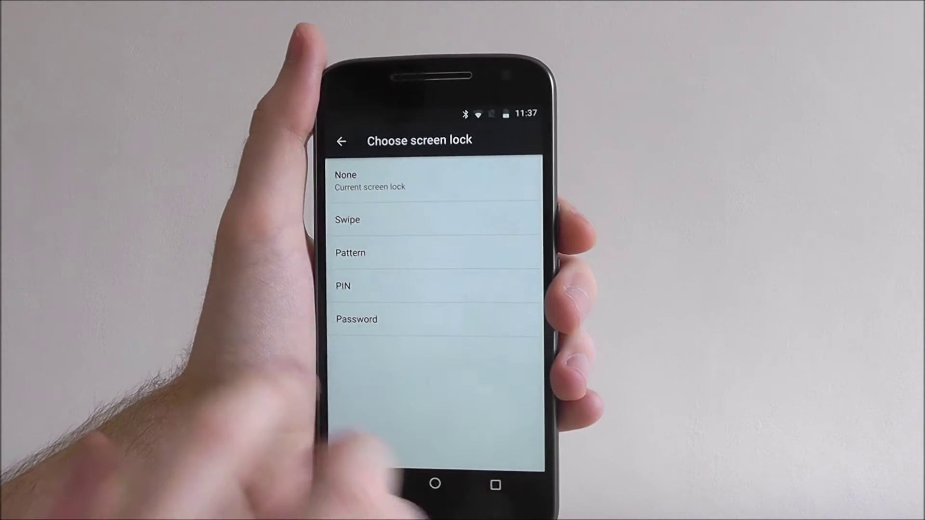
Step: Choose Pattern as the screen lock, then draw a five-dot pattern and redraw it to confirm
left_click(369, 271)
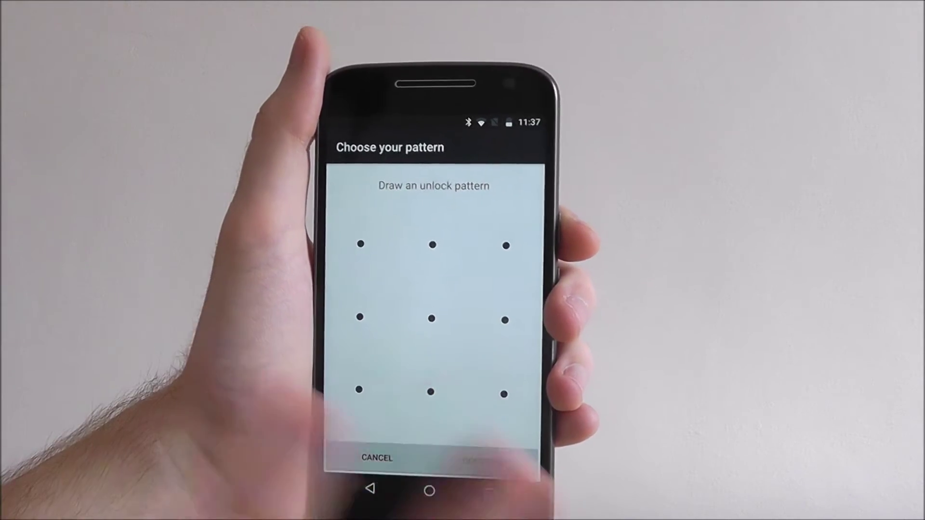
left_click_drag(361, 248, 509, 249)
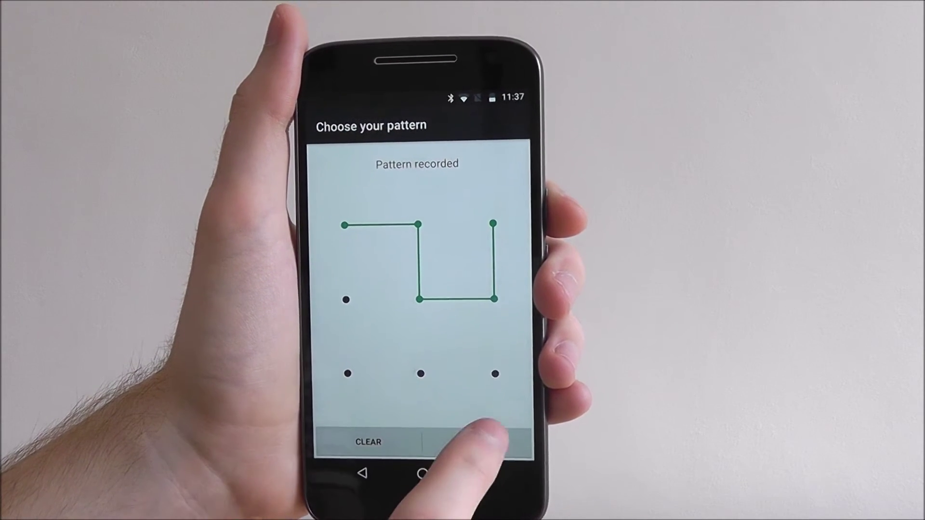
left_click(466, 424)
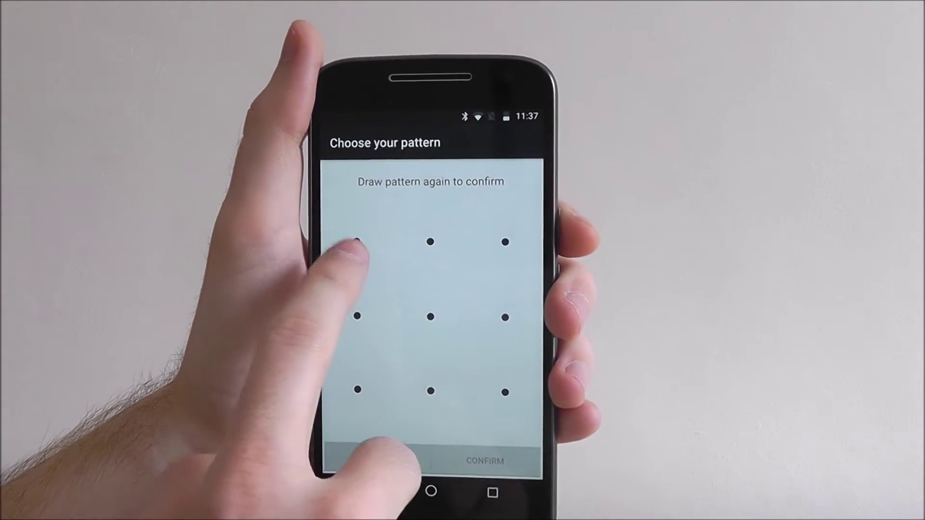
left_click_drag(349, 233, 510, 238)
left_click_drag(508, 279, 508, 248)
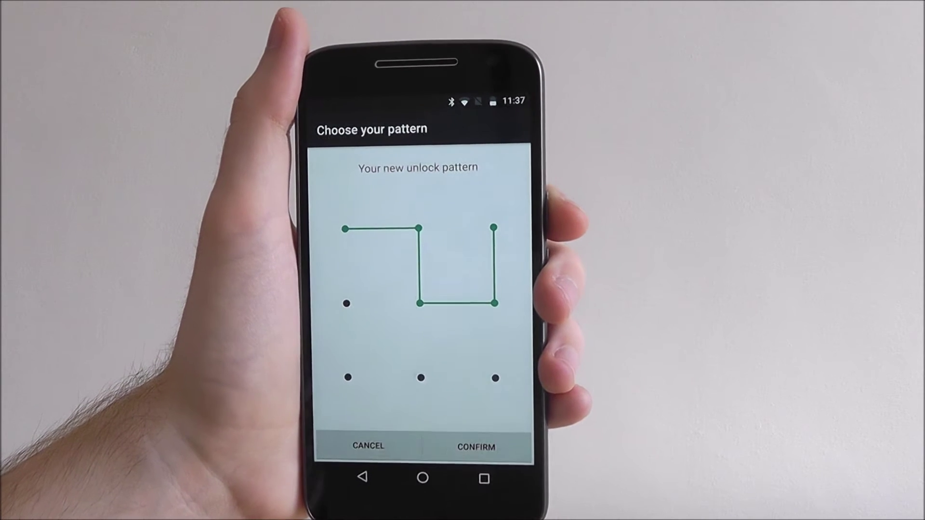